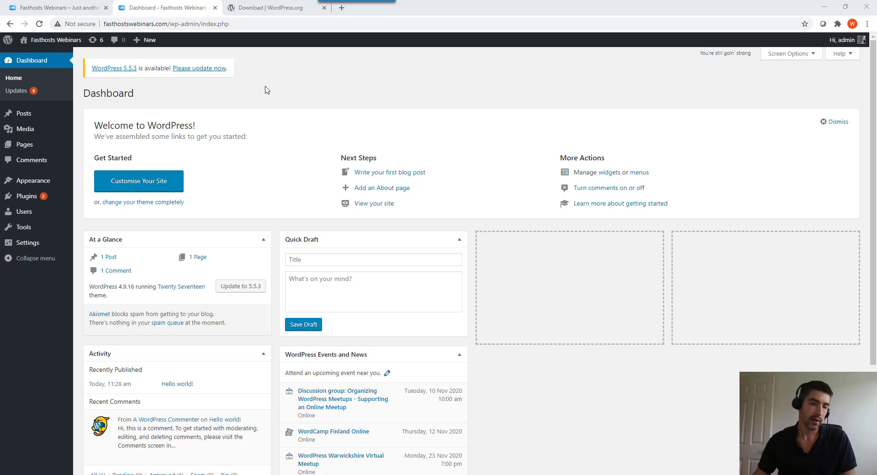
Bulk-deactivate both Akismet Anti-Spam and Hello Dolly from the Plugins list.
{"action": "left_click", "coordinate": [27, 197]}
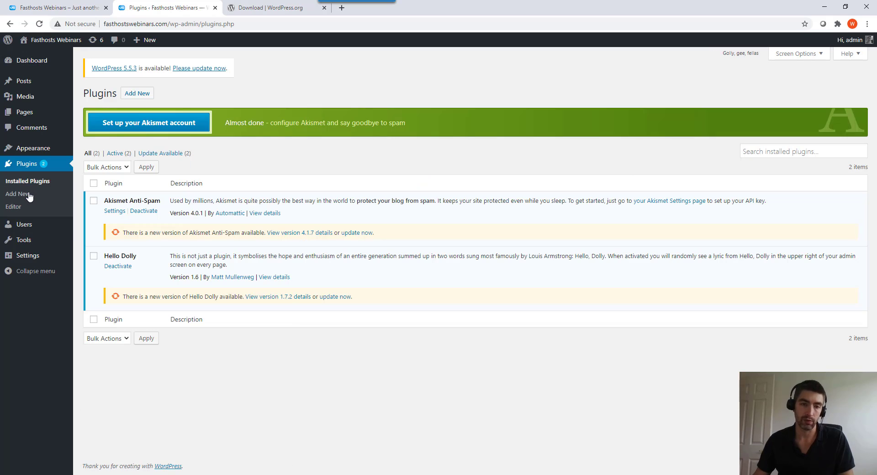
{"action": "left_click", "coordinate": [94, 184]}
{"action": "left_click", "coordinate": [125, 169]}
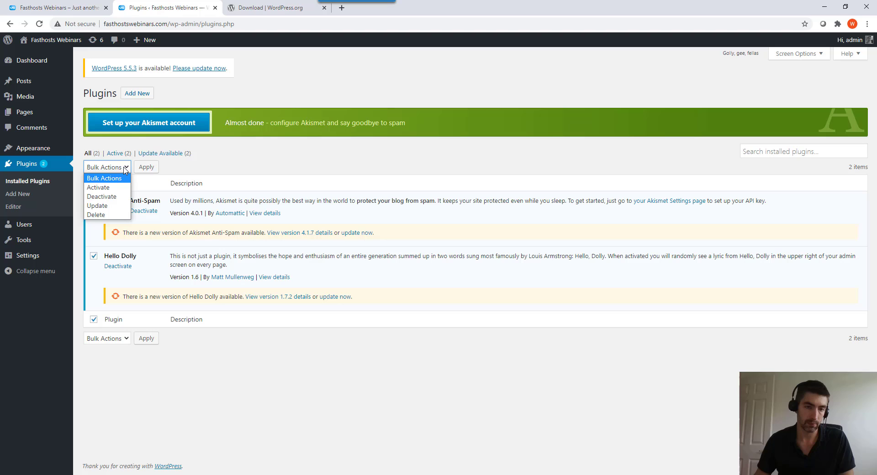
{"action": "left_click", "coordinate": [102, 197]}
{"action": "left_click", "coordinate": [146, 167]}
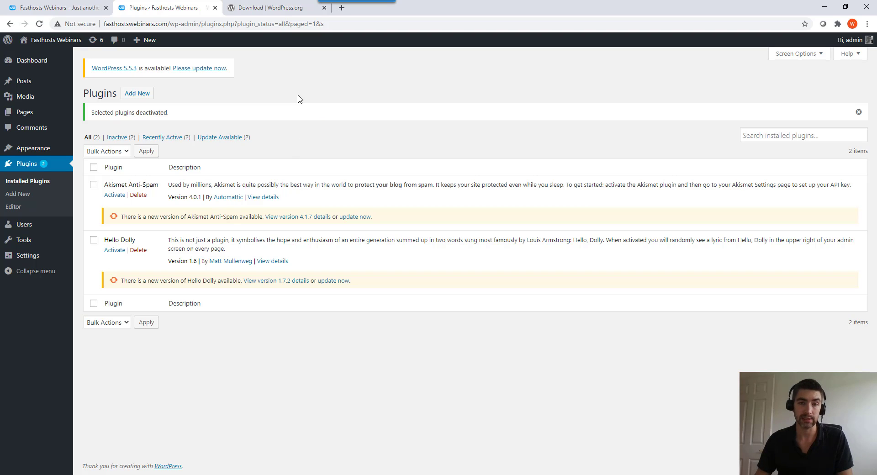
Download the WordPress 5.5.3 zip from WordPress.org and dismiss the thank-you popup.
{"action": "left_click", "coordinate": [268, 9]}
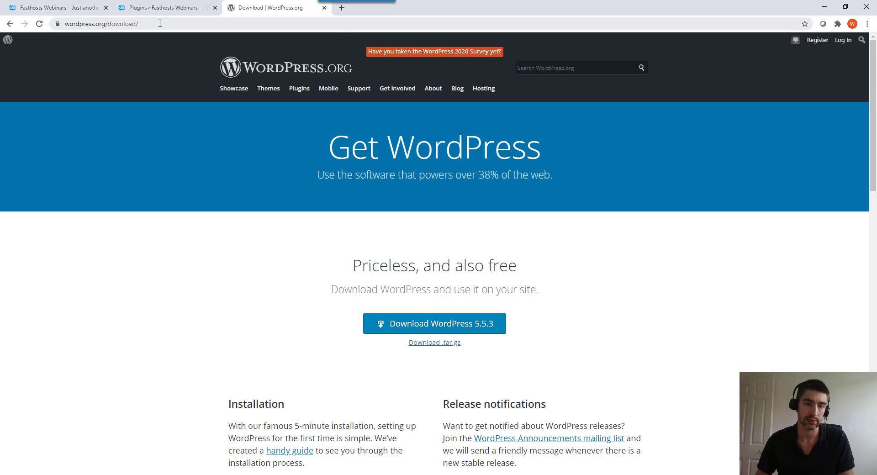
{"action": "left_click", "coordinate": [454, 325]}
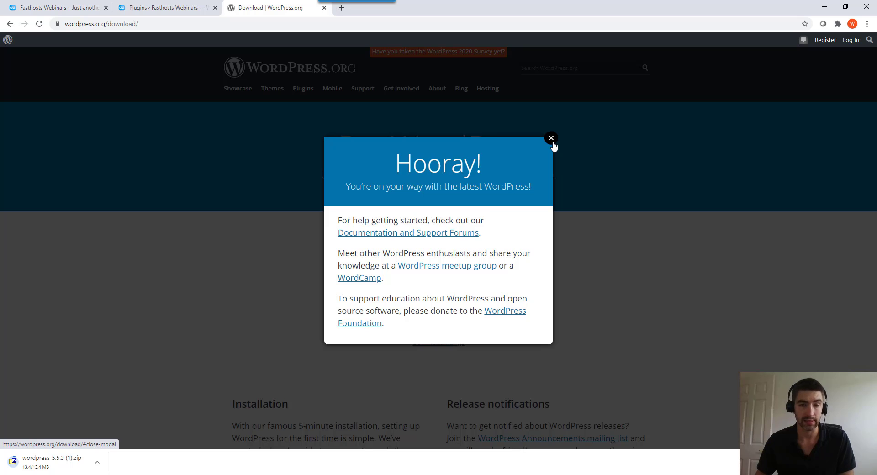
{"action": "left_click", "coordinate": [551, 139]}
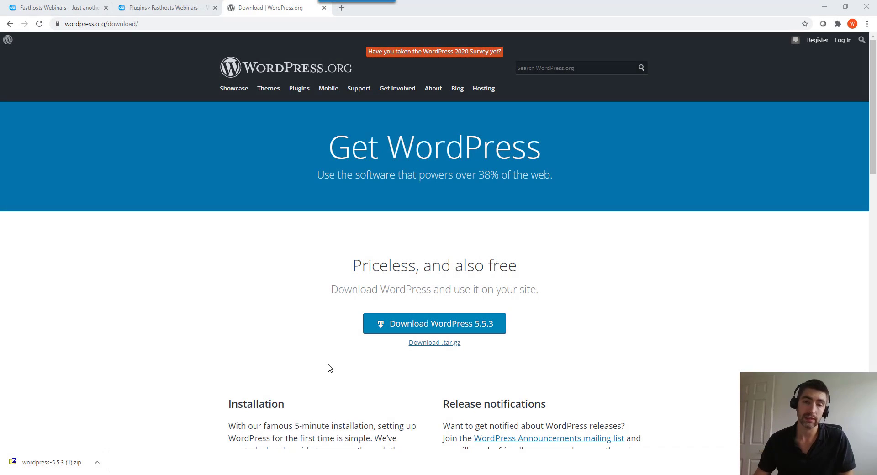
Extract wordpress-5.5.3.zip with 7-Zip into a wordpress-5.5.3 folder, then bring FileZilla into view.
{"action": "mouse_move", "coordinate": [213, 474]}
{"action": "left_click", "coordinate": [213, 448]}
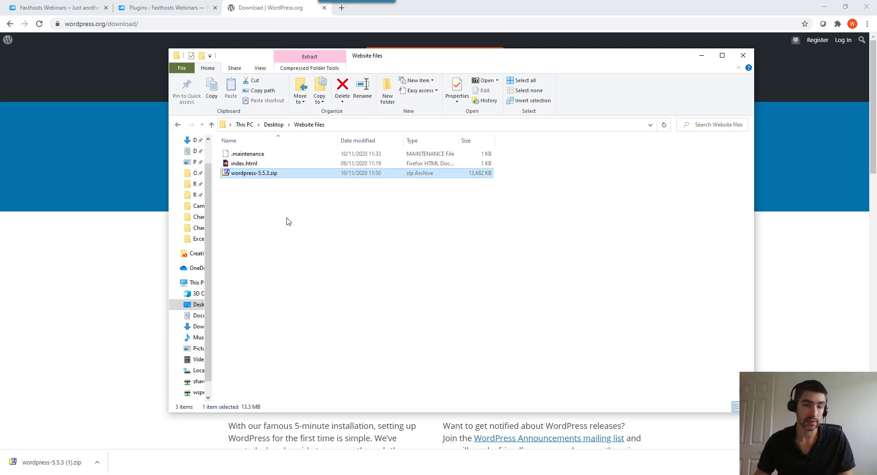
{"action": "right_click", "coordinate": [258, 178]}
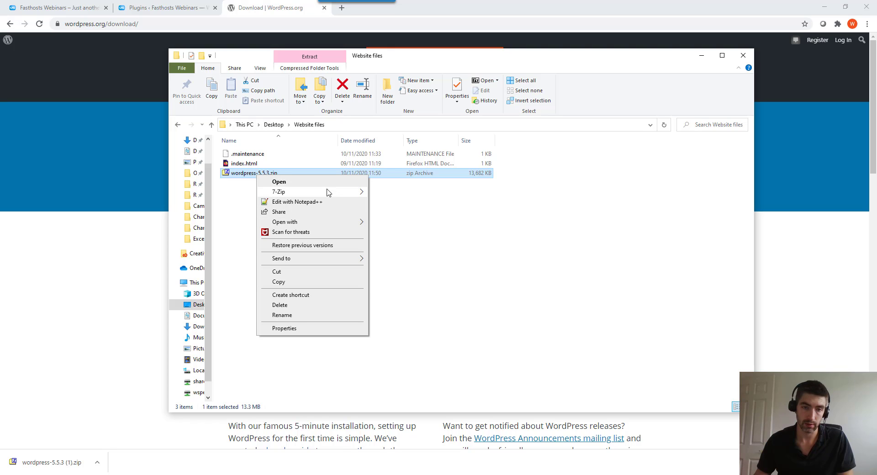
{"action": "mouse_move", "coordinate": [327, 191]}
{"action": "left_click", "coordinate": [418, 213]}
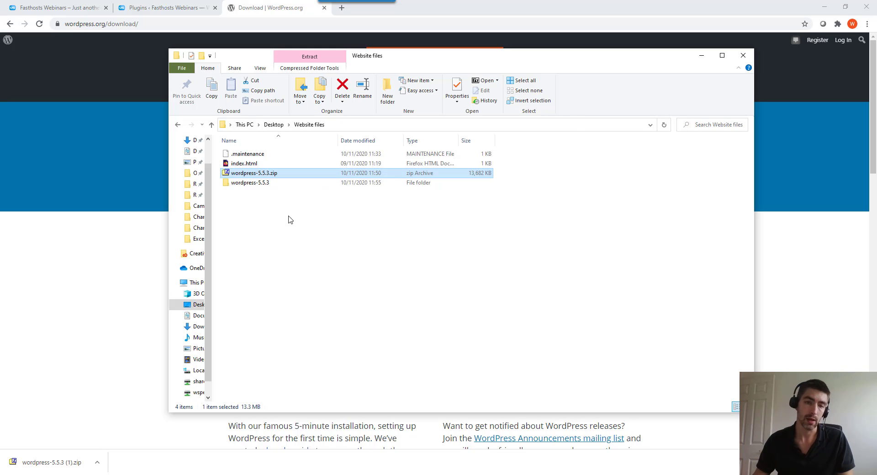
{"action": "left_click", "coordinate": [252, 198]}
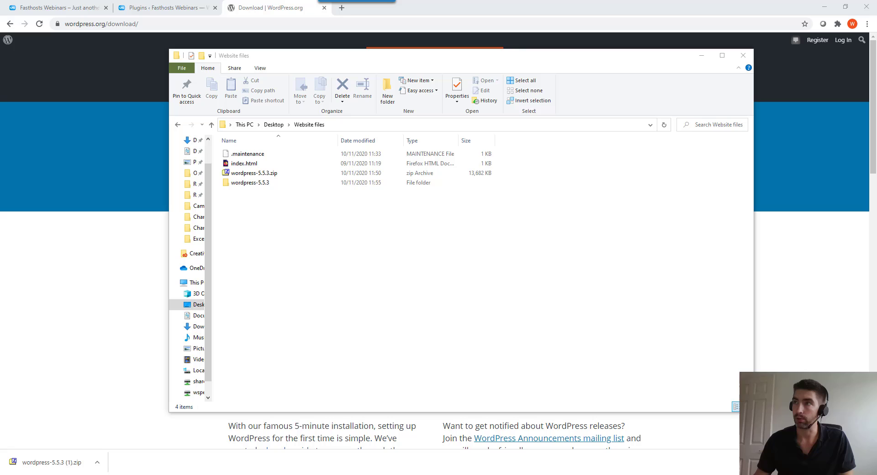
{"action": "left_click_drag", "start_coordinate": [618, 91], "coordinate": [460, 107]}
Maximize FileZilla, reconnect to refresh both listings, and select all files in the server's /htdocs.
{"action": "double_click", "coordinate": [460, 107]}
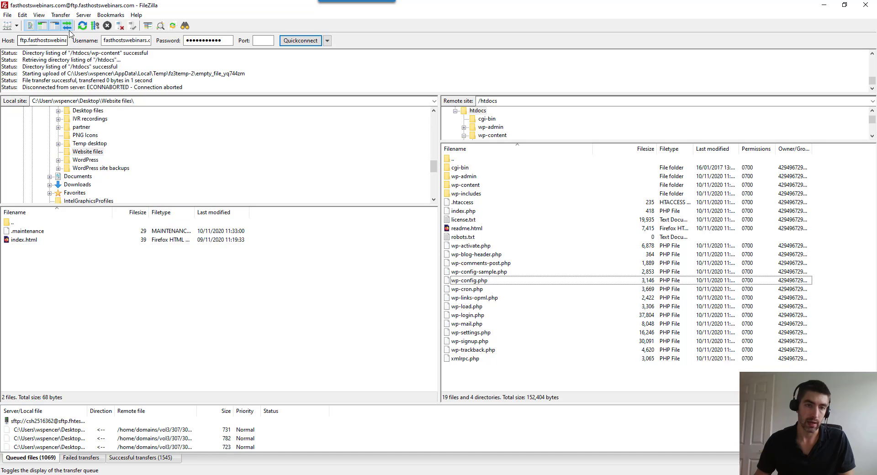
{"action": "left_click", "coordinate": [84, 26]}
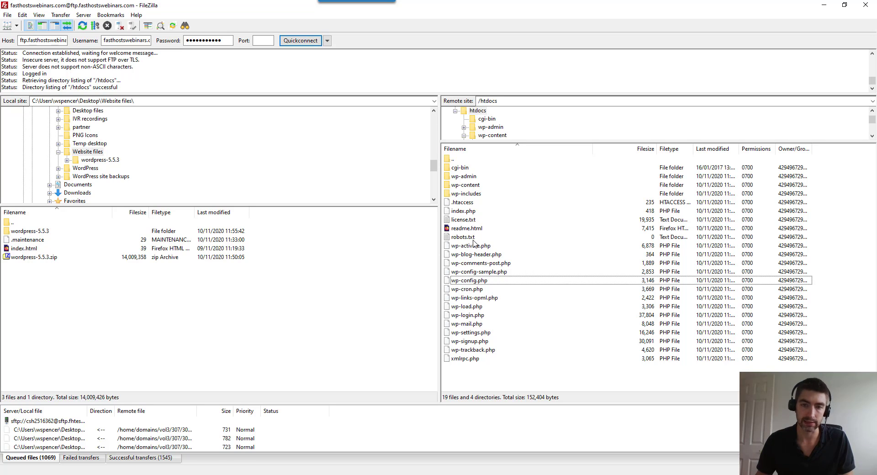
{"action": "left_click", "coordinate": [460, 161]}
{"action": "left_click", "coordinate": [489, 360], "text": "shift"}
{"action": "left_click", "coordinate": [427, 277]}
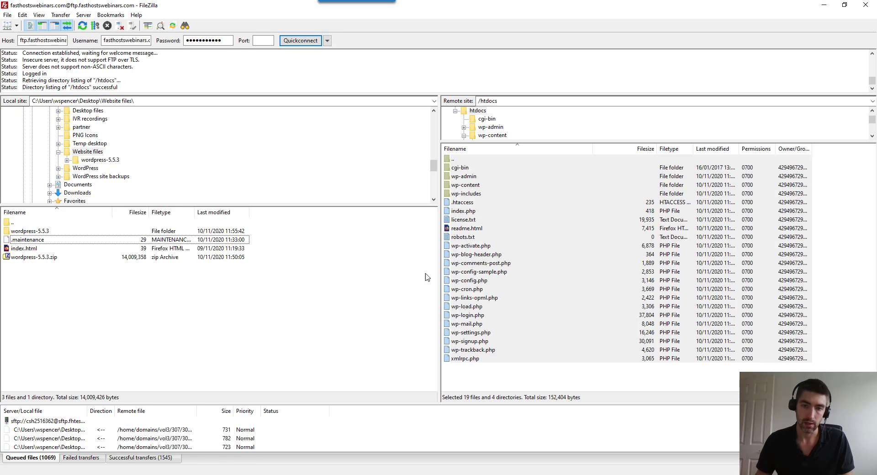
{"action": "left_click", "coordinate": [519, 382]}
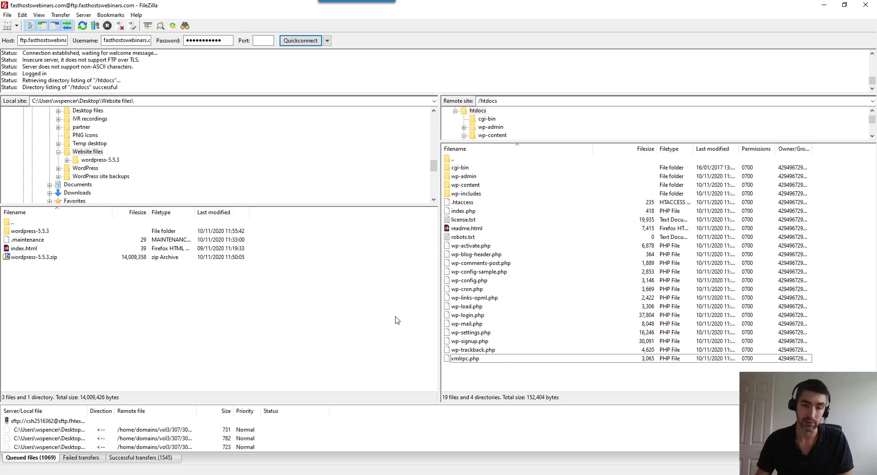
{"action": "left_click", "coordinate": [469, 178]}
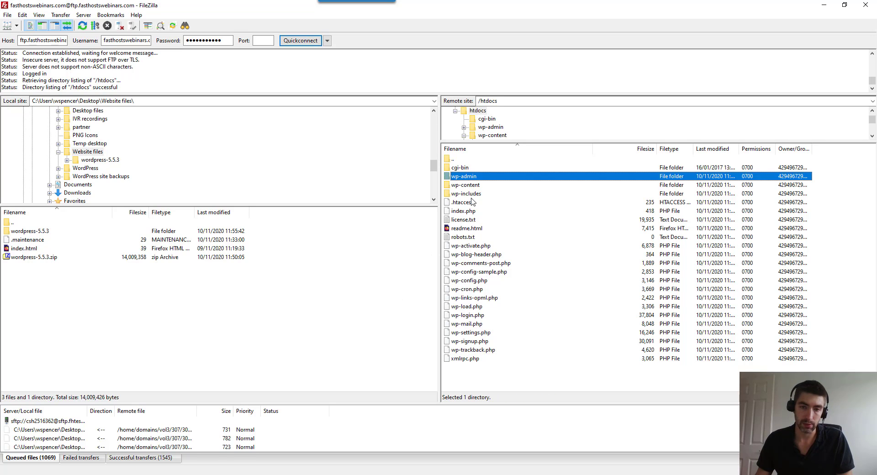
{"action": "left_click", "coordinate": [471, 195]}
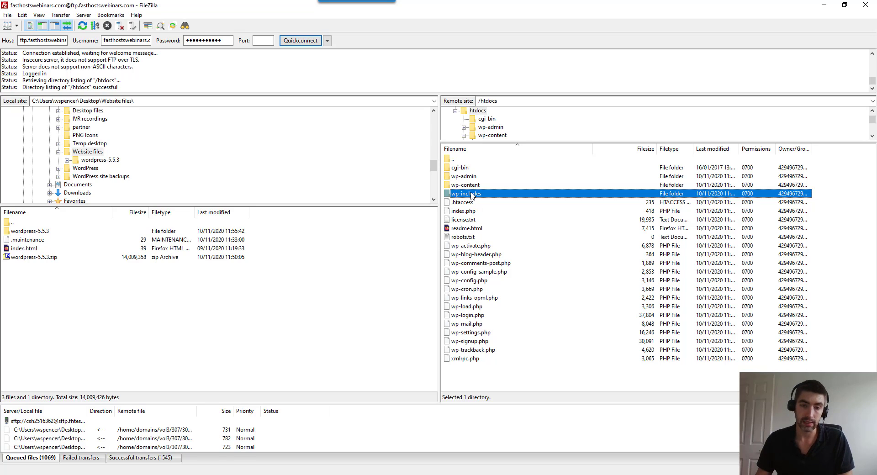
{"action": "double_click", "coordinate": [472, 195]}
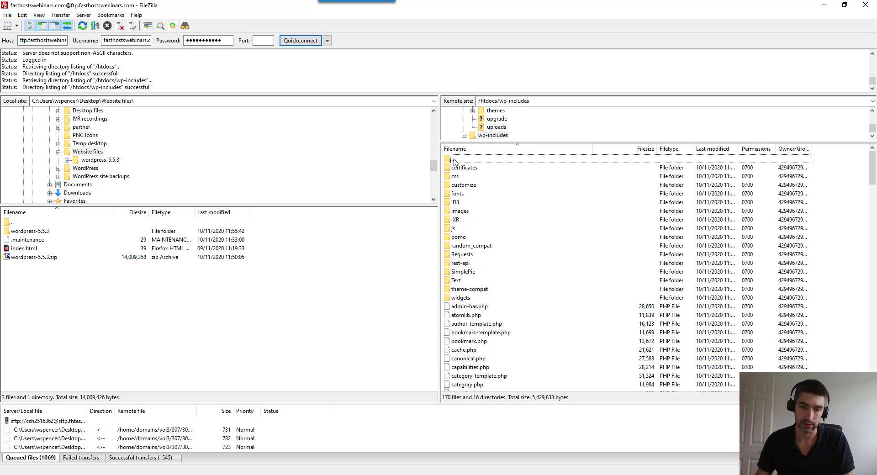
{"action": "double_click", "coordinate": [455, 161]}
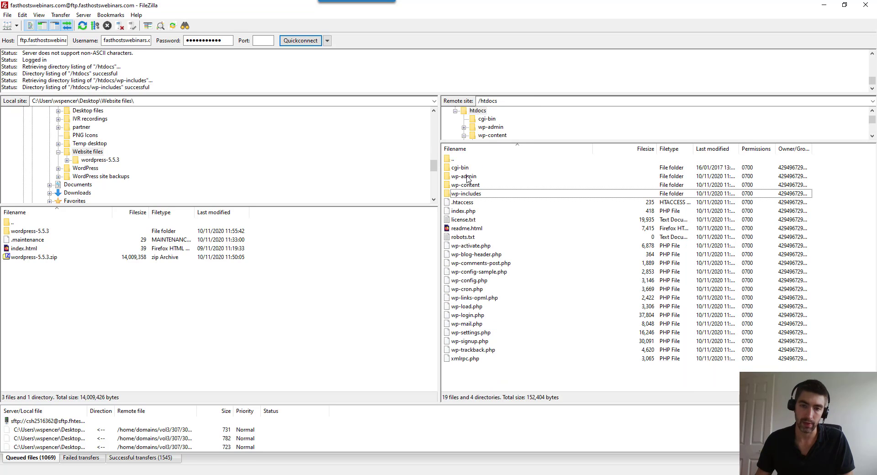
Select wp-admin and wp-includes on the server and confirm deleting both folders.
{"action": "left_click", "coordinate": [467, 177]}
{"action": "left_click", "coordinate": [473, 194], "text": "ctrl"}
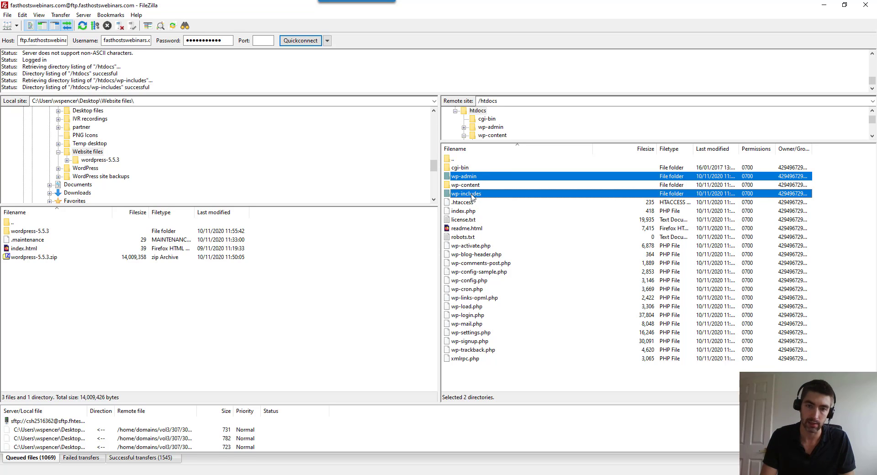
{"action": "key", "text": "Delete"}
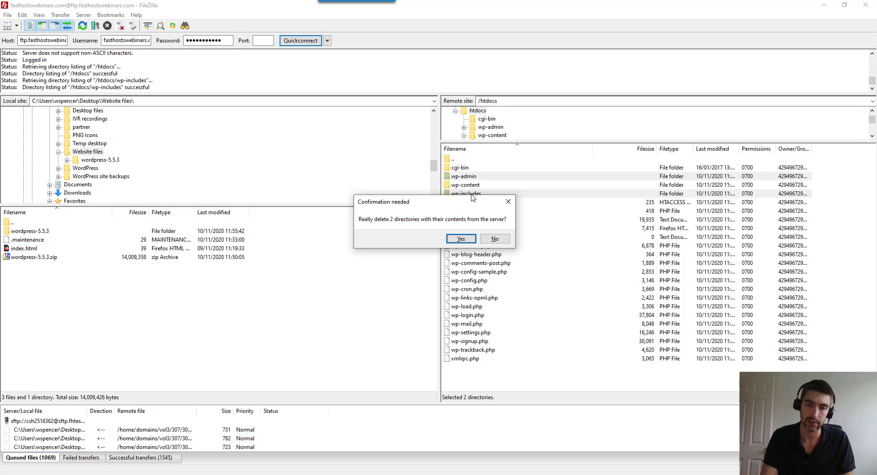
{"action": "left_click", "coordinate": [461, 239]}
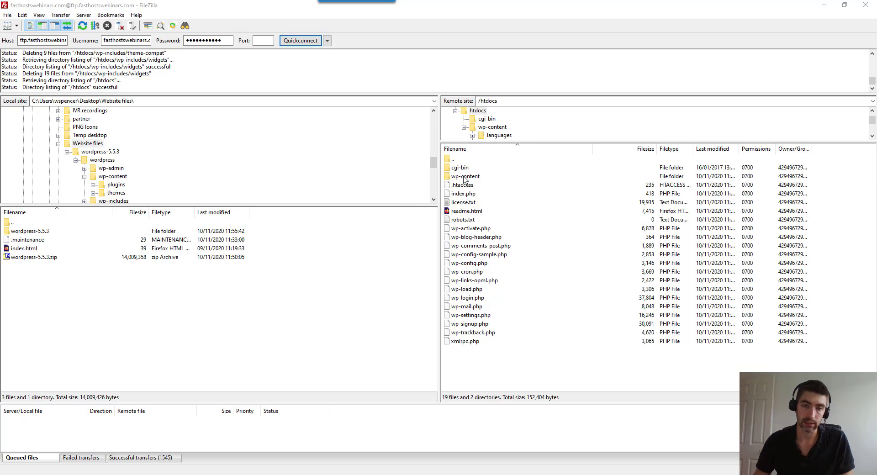
Open wp-content/plugins on the server and wordpress-5.5.3/wordpress/wp-content/plugins locally.
{"action": "double_click", "coordinate": [465, 177]}
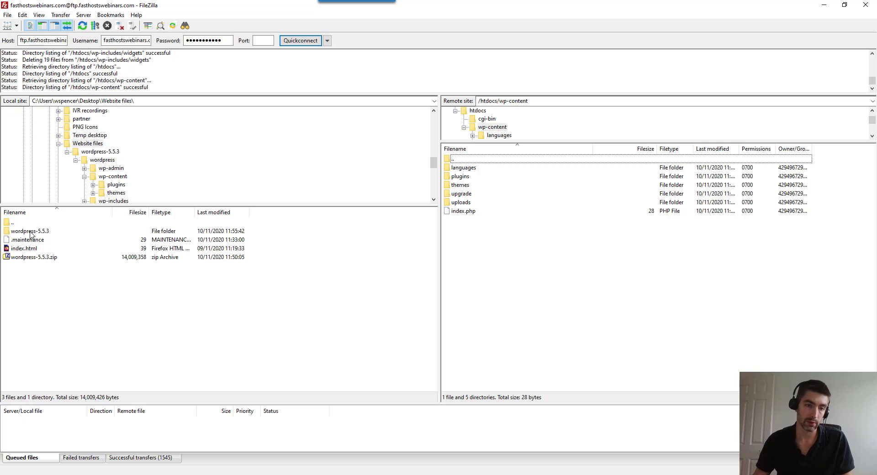
{"action": "double_click", "coordinate": [30, 232]}
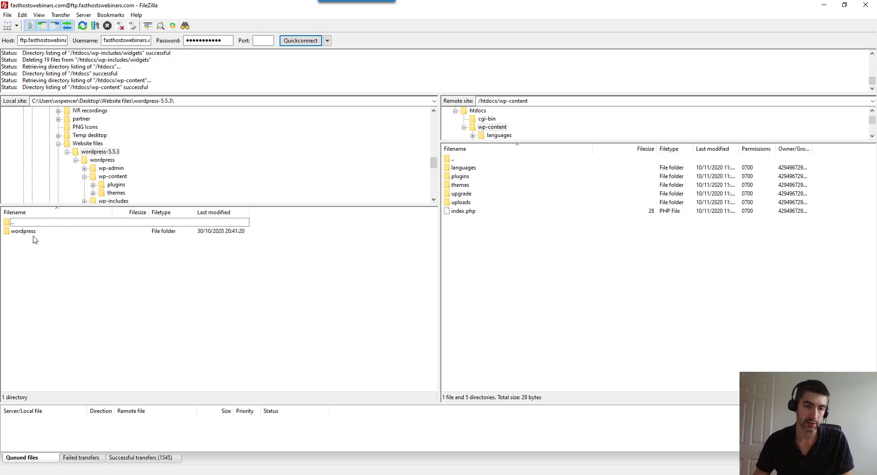
{"action": "double_click", "coordinate": [23, 231]}
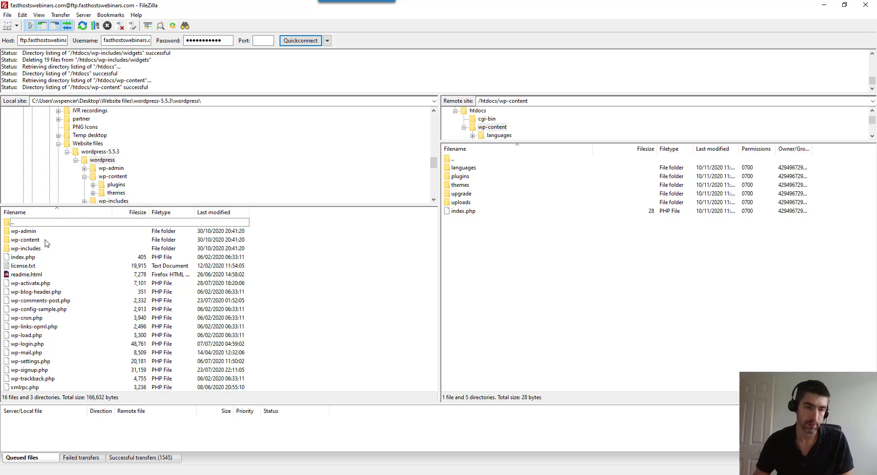
{"action": "double_click", "coordinate": [25, 240]}
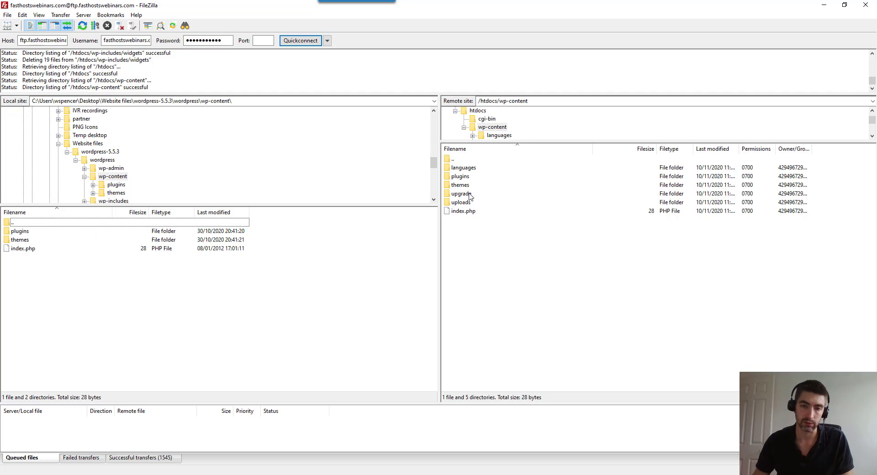
{"action": "double_click", "coordinate": [461, 177]}
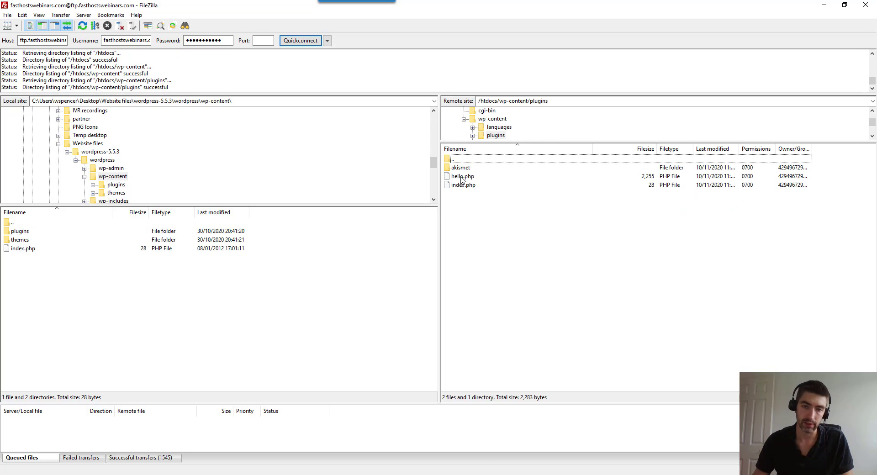
{"action": "double_click", "coordinate": [20, 231]}
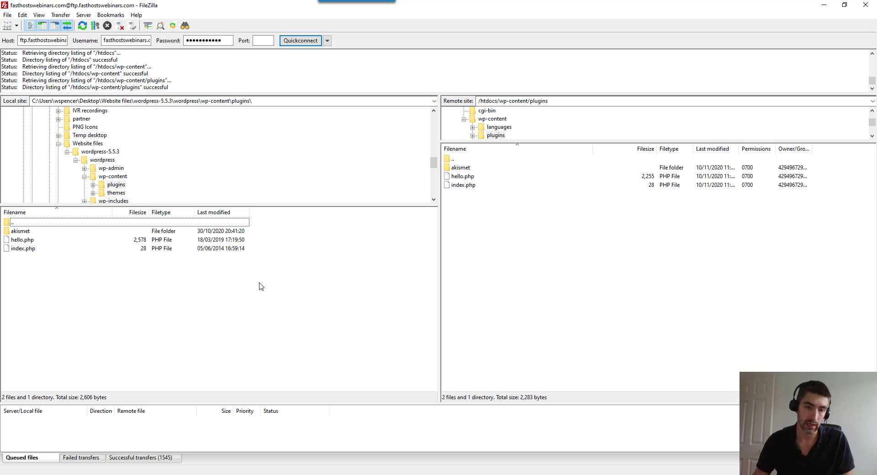
Upload akismet, hello.php and index.php to the server's plugins folder, overwriting the old copies.
{"action": "left_click_drag", "start_coordinate": [83, 277], "coordinate": [526, 234]}
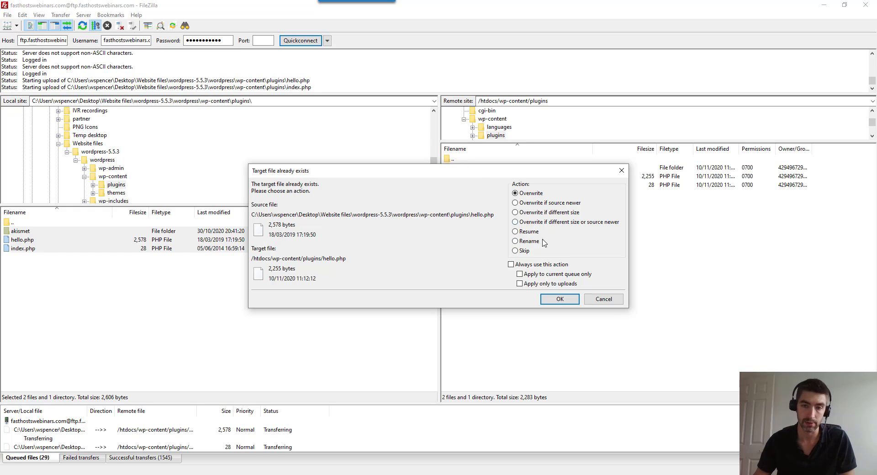
{"action": "left_click", "coordinate": [560, 300]}
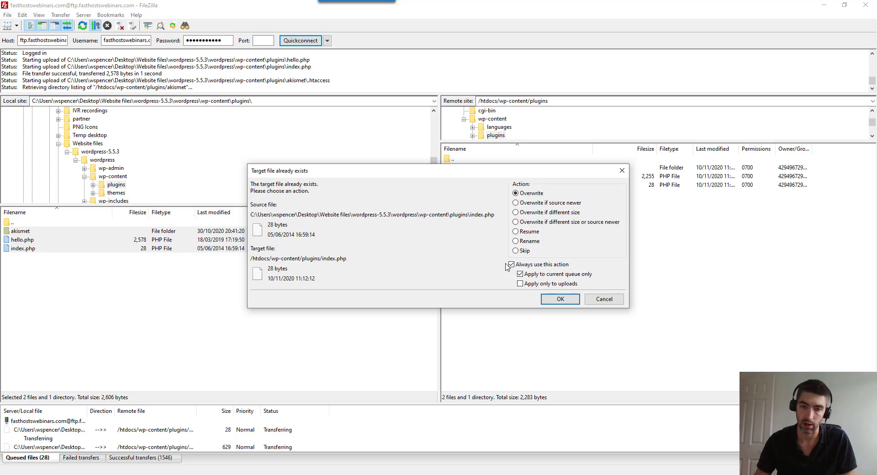
{"action": "left_click", "coordinate": [561, 300]}
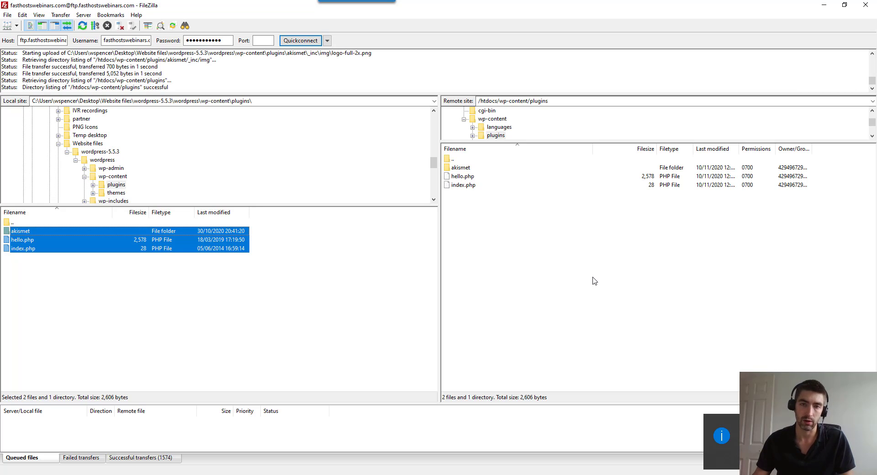
{"action": "left_click", "coordinate": [493, 261]}
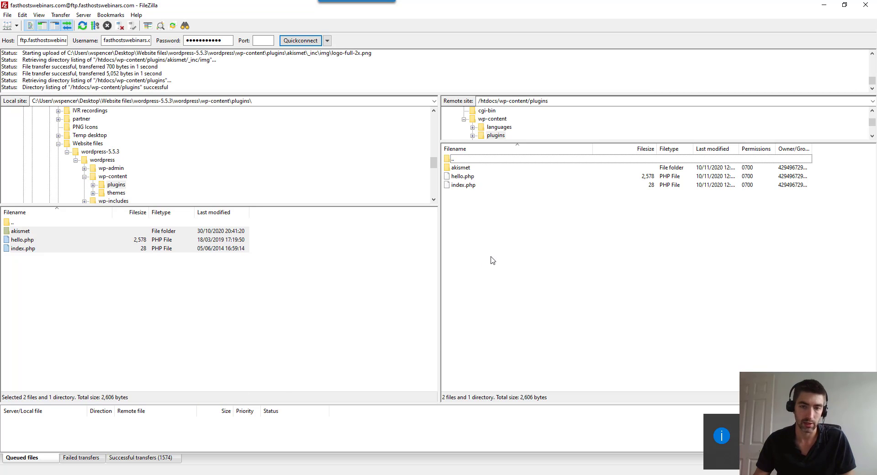
Go up to wp-content and open the themes folder in both local and remote panes.
{"action": "double_click", "coordinate": [455, 162]}
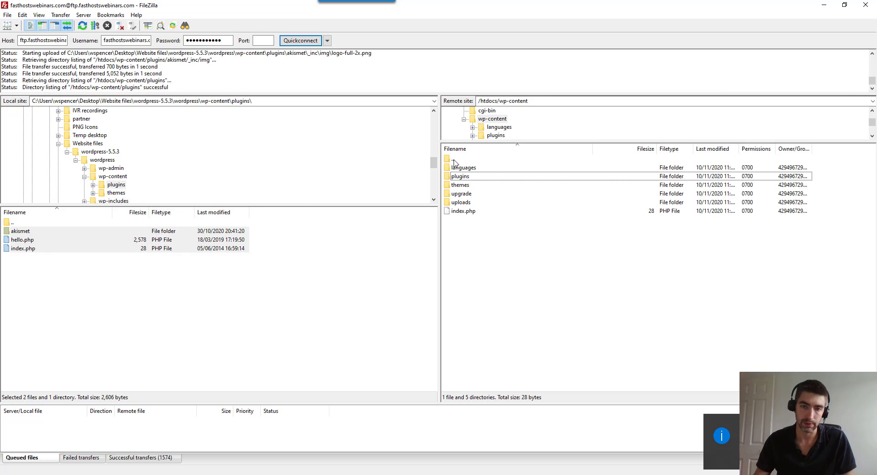
{"action": "double_click", "coordinate": [16, 224]}
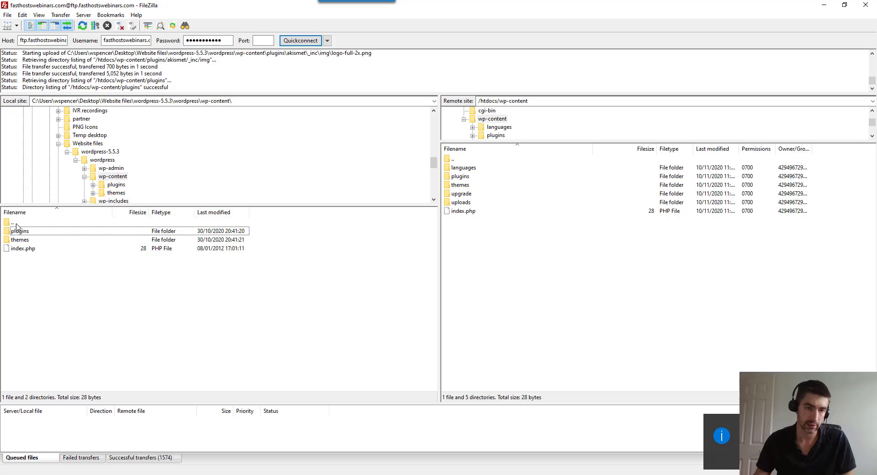
{"action": "double_click", "coordinate": [23, 241]}
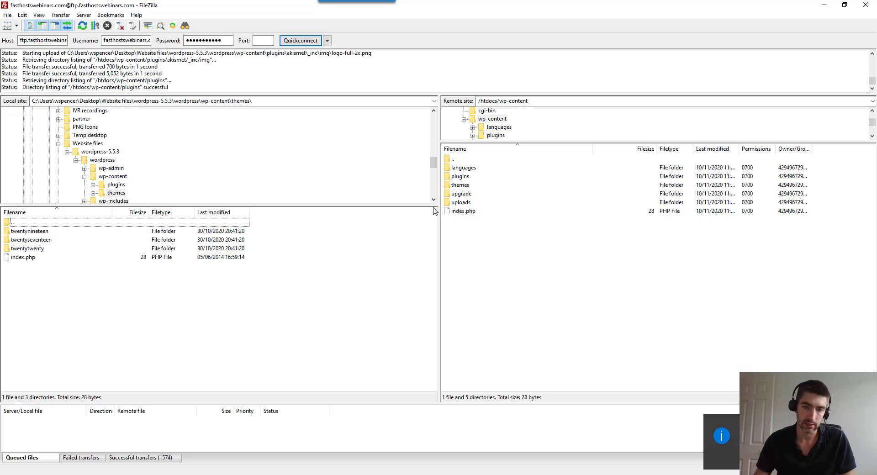
{"action": "double_click", "coordinate": [464, 185]}
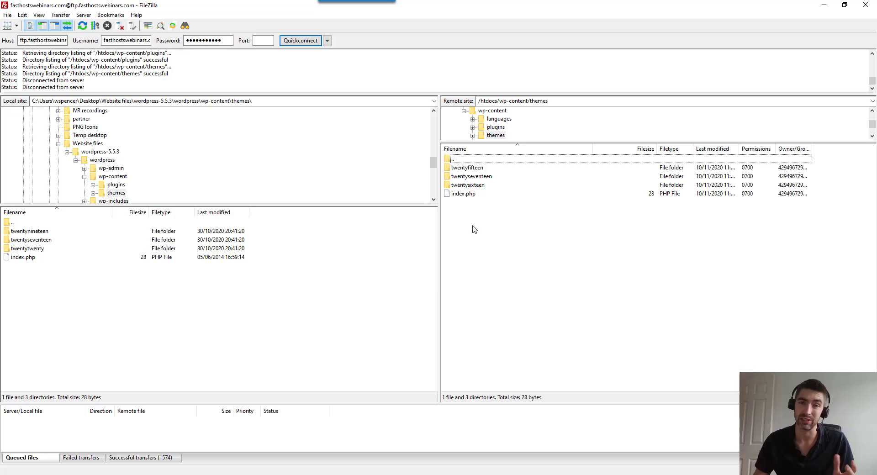
Upload twentynineteen, twentyseventeen, twentytwenty and index.php to the server, overwriting all existing theme files.
{"action": "left_click_drag", "start_coordinate": [102, 297], "coordinate": [518, 249]}
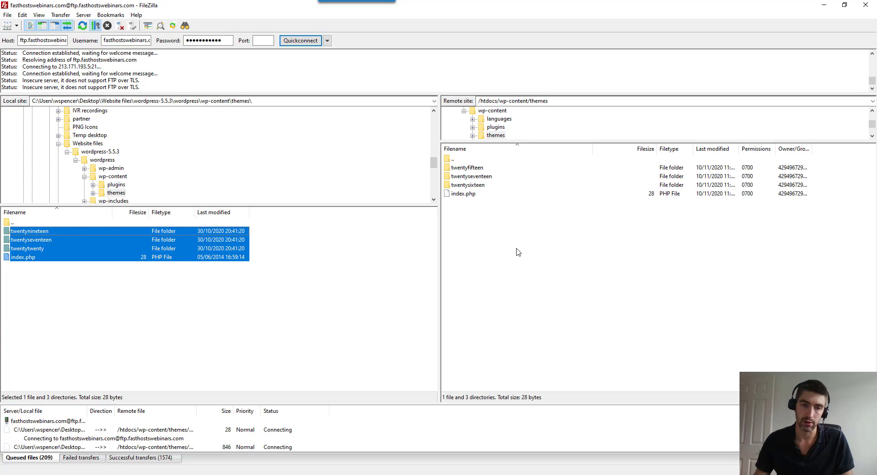
{"action": "left_click", "coordinate": [511, 264]}
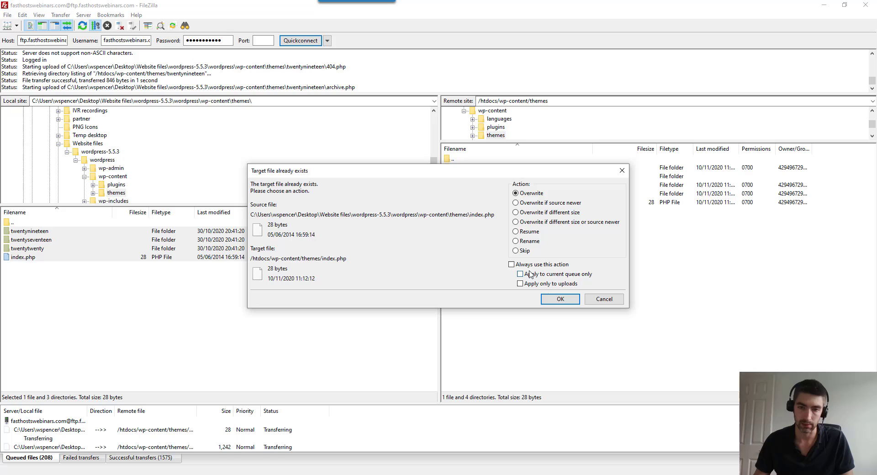
{"action": "left_click", "coordinate": [520, 274]}
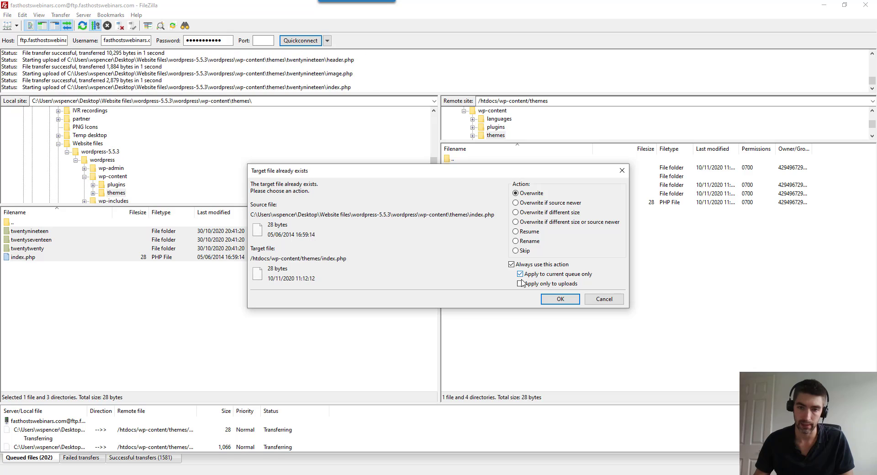
{"action": "left_click", "coordinate": [559, 299]}
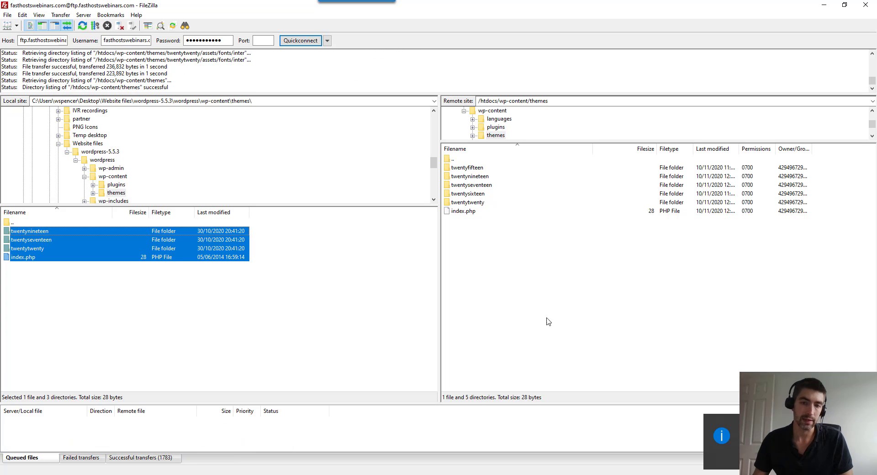
Overwrite the server's wp-content index.php with the 5.5.3 copy, then return to /htdocs.
{"action": "double_click", "coordinate": [16, 224]}
{"action": "double_click", "coordinate": [454, 160]}
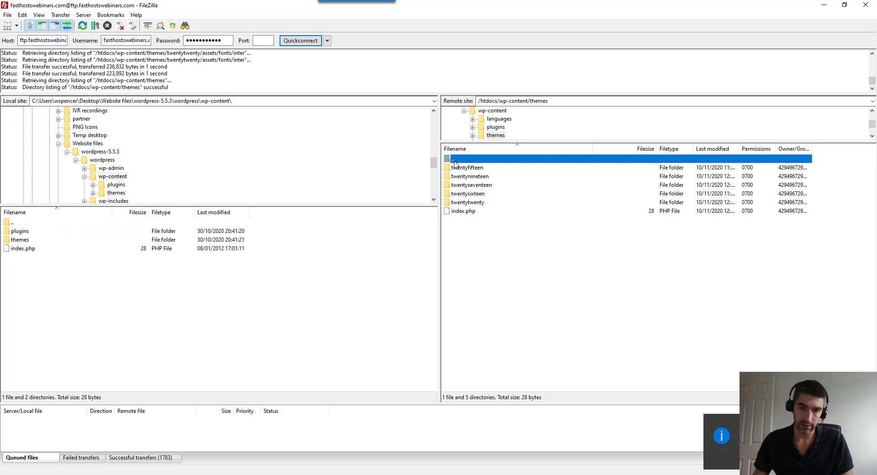
{"action": "left_click", "coordinate": [27, 249]}
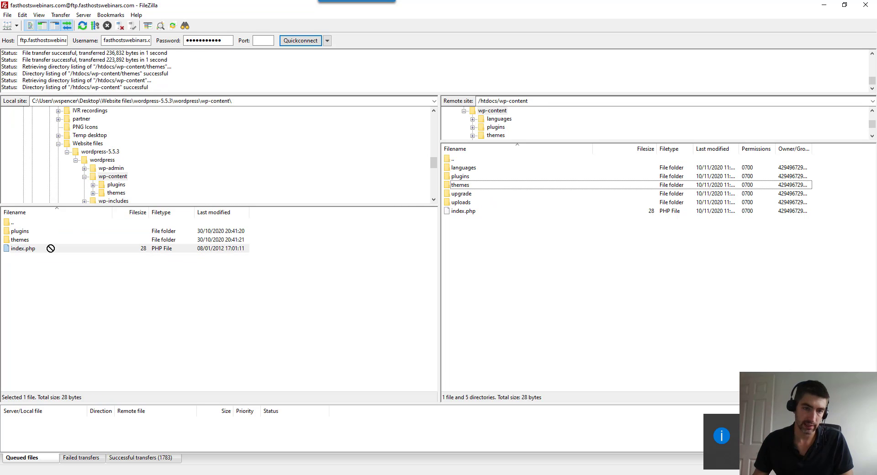
{"action": "left_click_drag", "start_coordinate": [549, 301], "coordinate": [551, 301]}
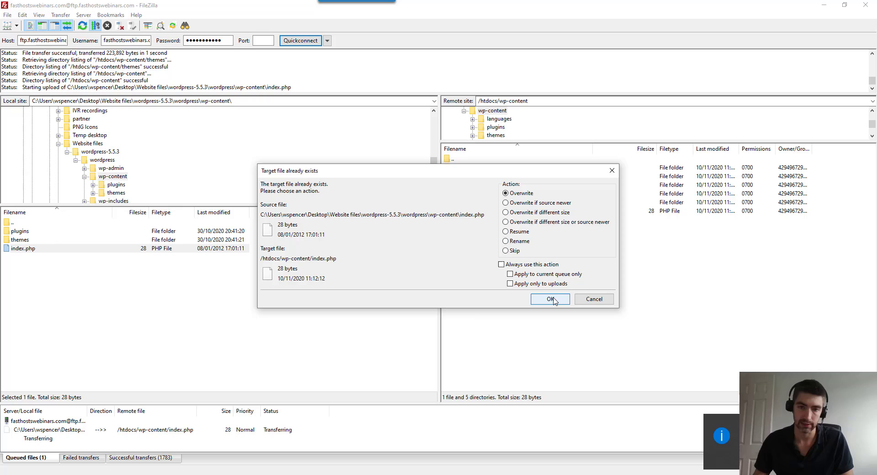
{"action": "left_click", "coordinate": [551, 299]}
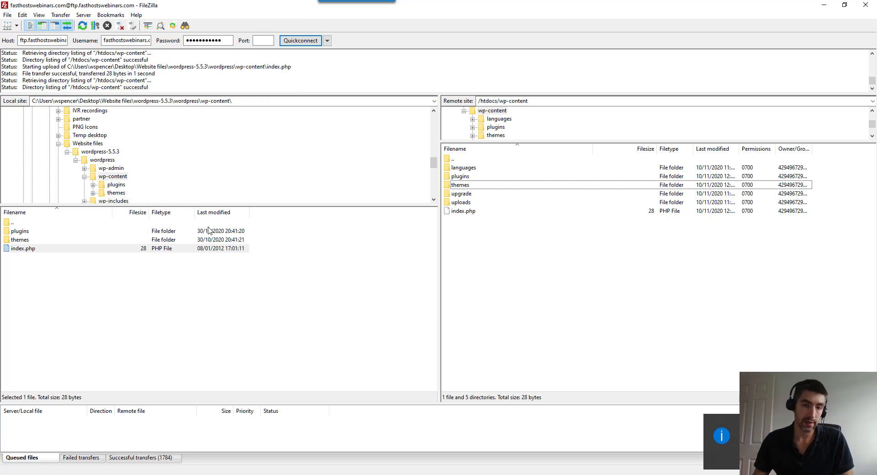
{"action": "double_click", "coordinate": [454, 160]}
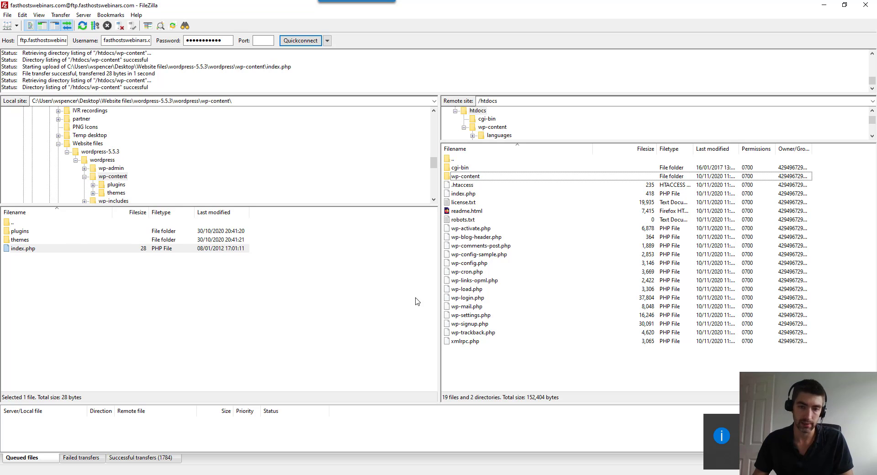
{"action": "double_click", "coordinate": [14, 223]}
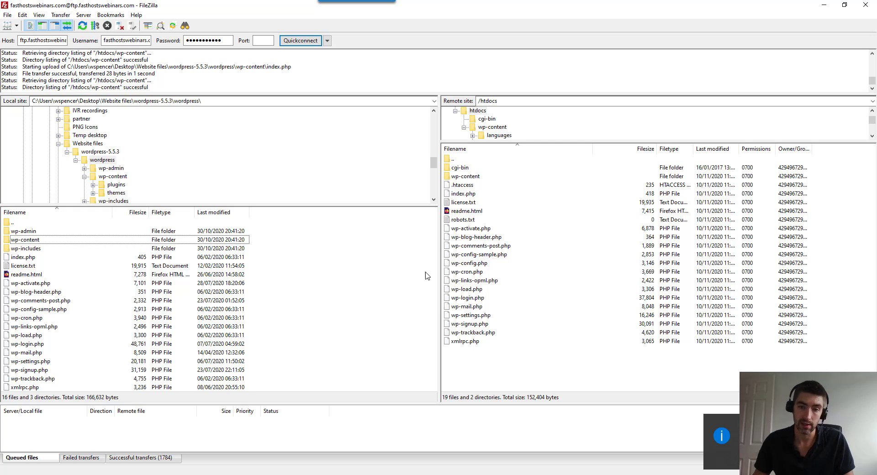
{"action": "left_click", "coordinate": [468, 187]}
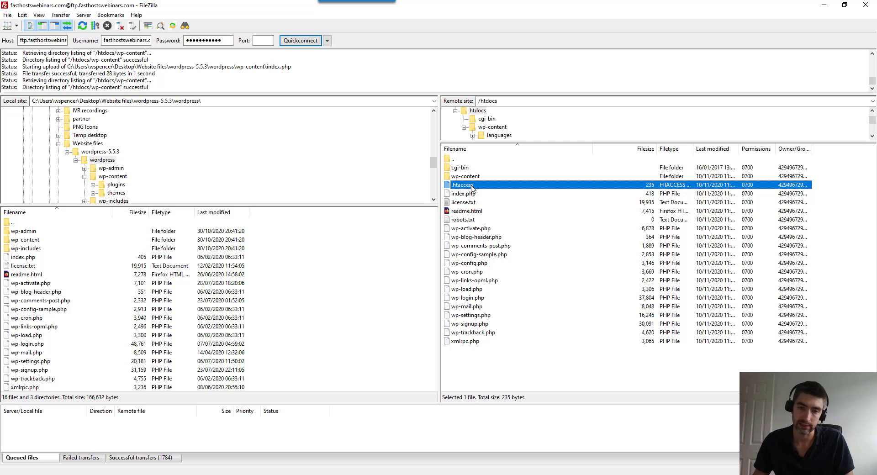
{"action": "left_click", "coordinate": [325, 303]}
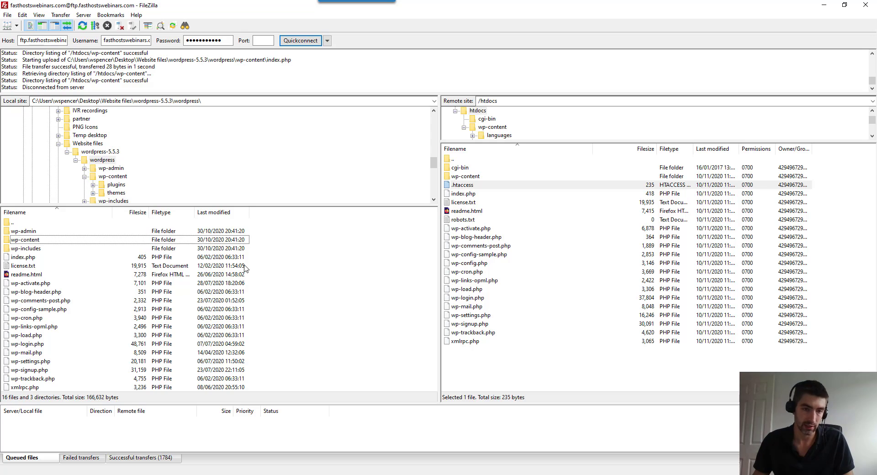
Upload the loose WordPress 5.5.3 root files to /htdocs, overwriting every existing copy.
{"action": "left_click_drag", "start_coordinate": [250, 262], "coordinate": [93, 409]}
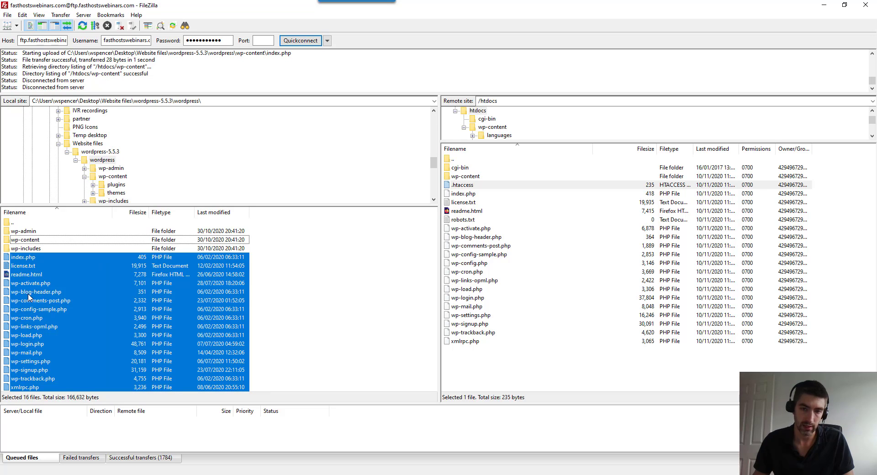
{"action": "left_click_drag", "start_coordinate": [29, 296], "coordinate": [494, 372]}
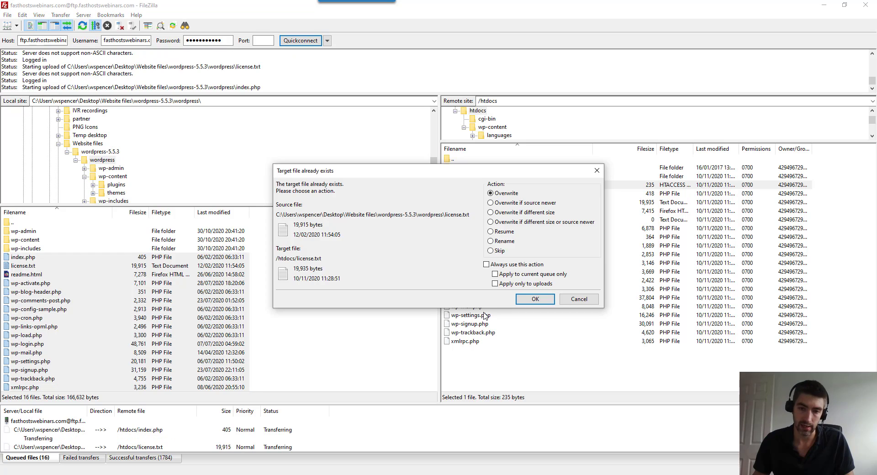
{"action": "left_click_drag", "start_coordinate": [442, 175], "coordinate": [253, 164]}
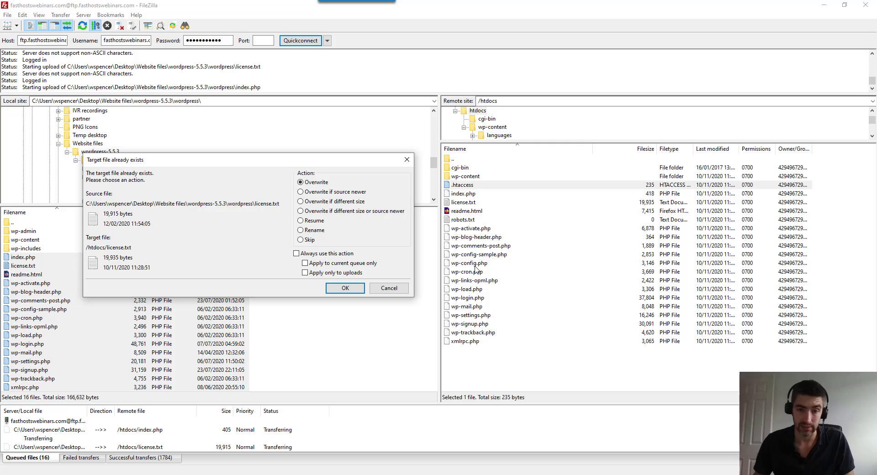
{"action": "left_click", "coordinate": [296, 254]}
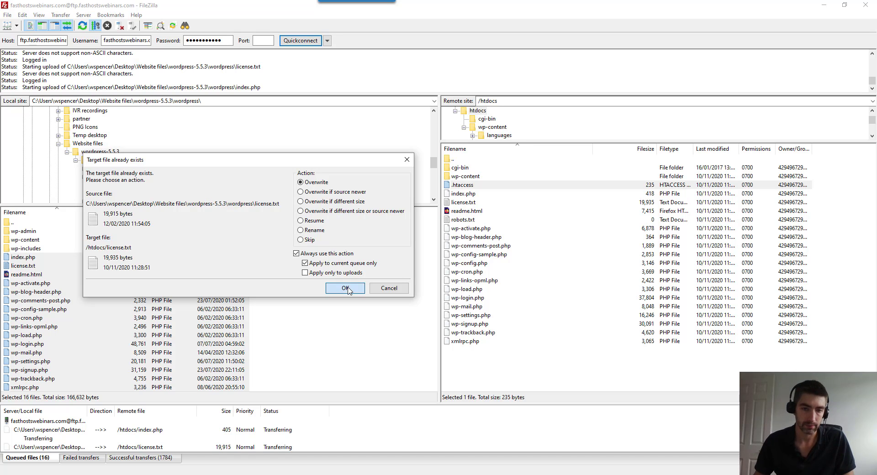
{"action": "left_click", "coordinate": [346, 289]}
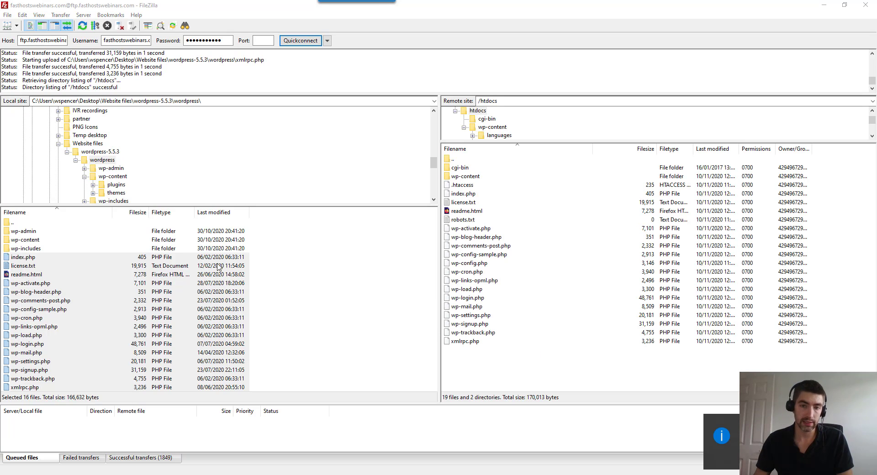
Upload the local wp-includes and wp-admin folders into the server's /htdocs folder.
{"action": "left_click", "coordinate": [33, 249]}
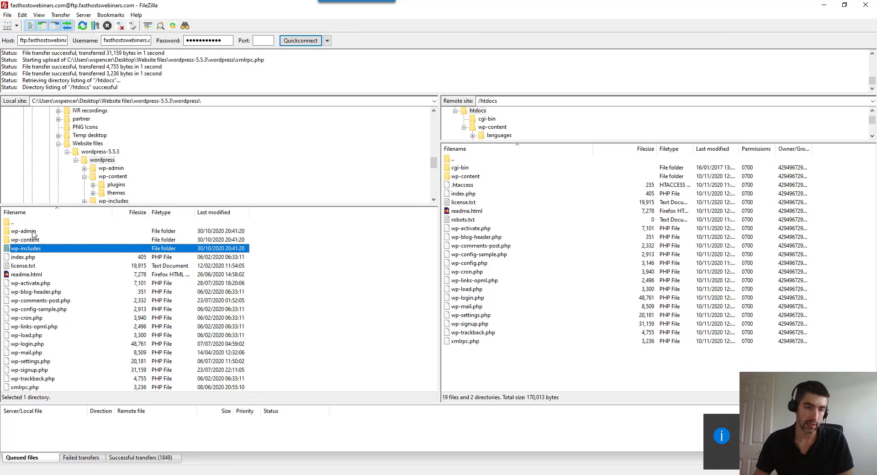
{"action": "left_click", "coordinate": [33, 232], "text": "ctrl"}
{"action": "left_click_drag", "start_coordinate": [26, 233], "coordinate": [471, 212]}
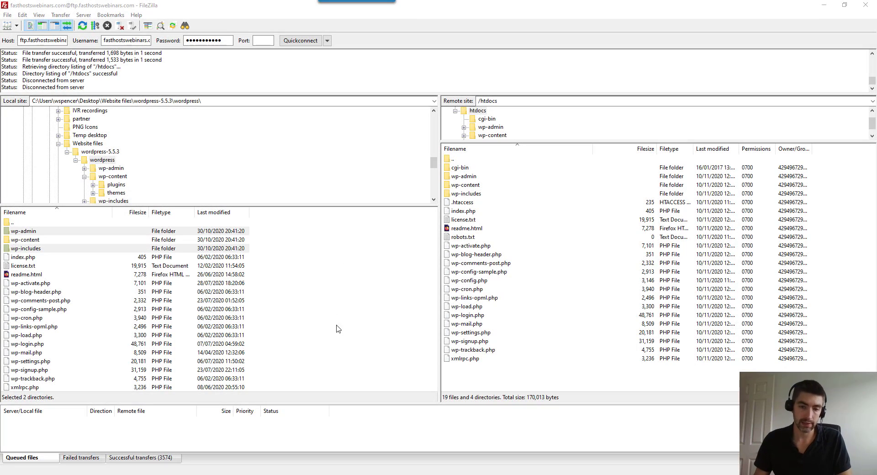
In Chrome, load fasthostswebinars.com, then go to its /wp-admin address.
{"action": "key", "text": "alt+Tab"}
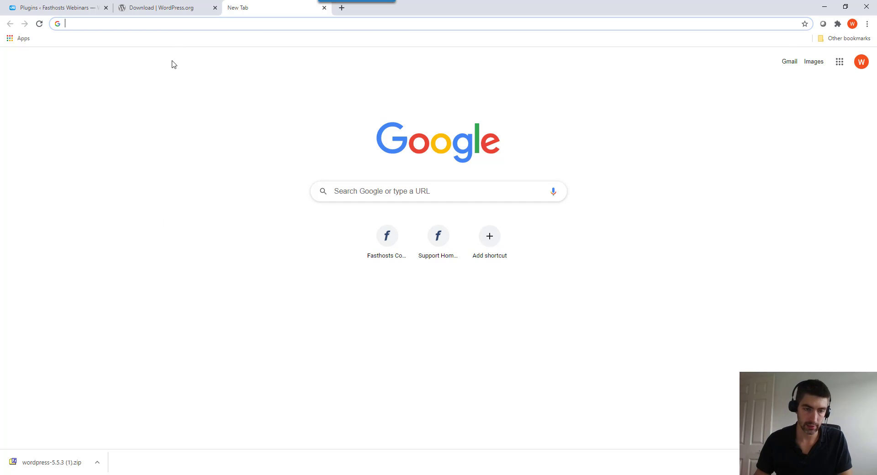
{"action": "type", "text": "fast"}
{"action": "key", "text": "Return"}
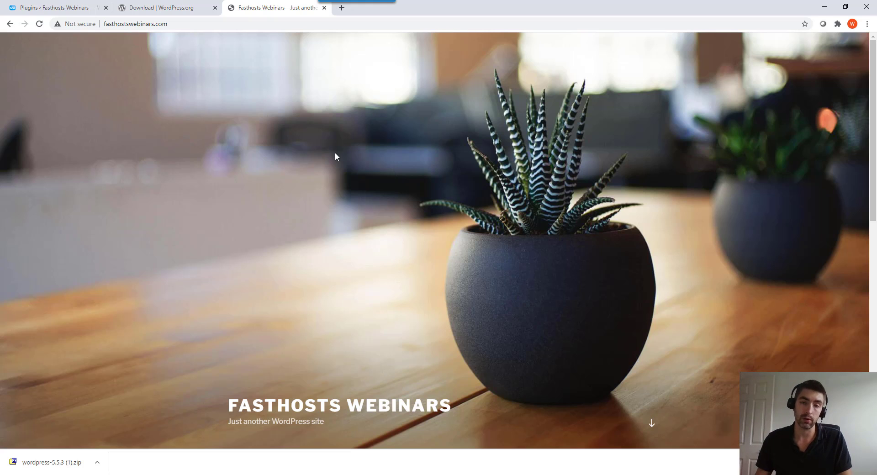
{"action": "left_click", "coordinate": [180, 26]}
{"action": "key", "text": "End"}
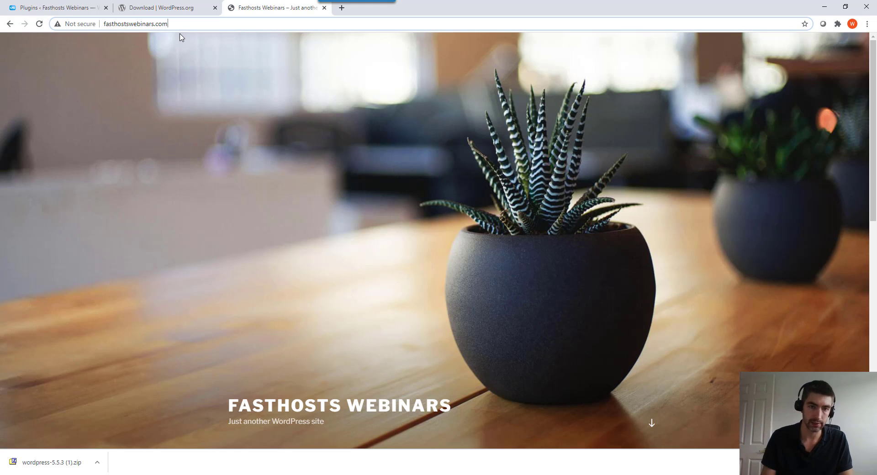
{"action": "type", "text": "/wp"}
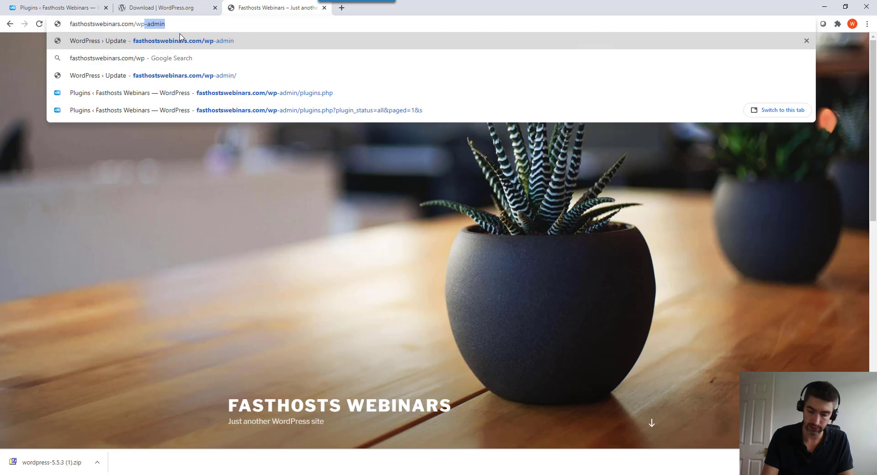
{"action": "type", "text": "-admin"}
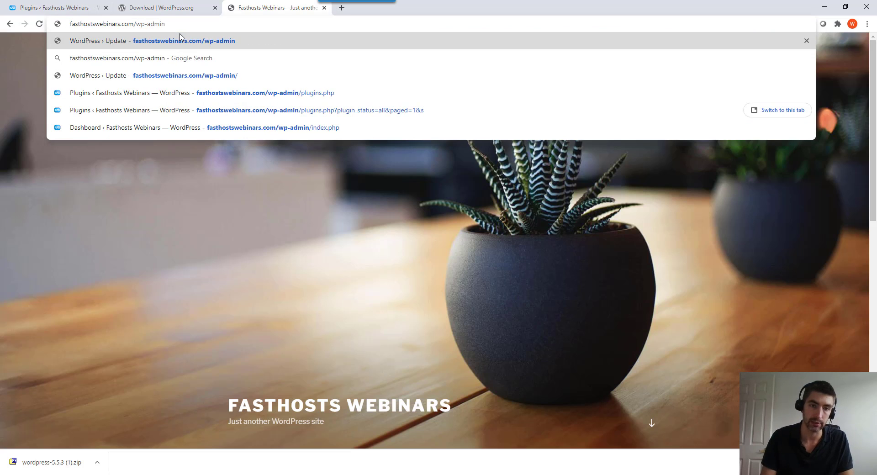
{"action": "key", "text": "Return"}
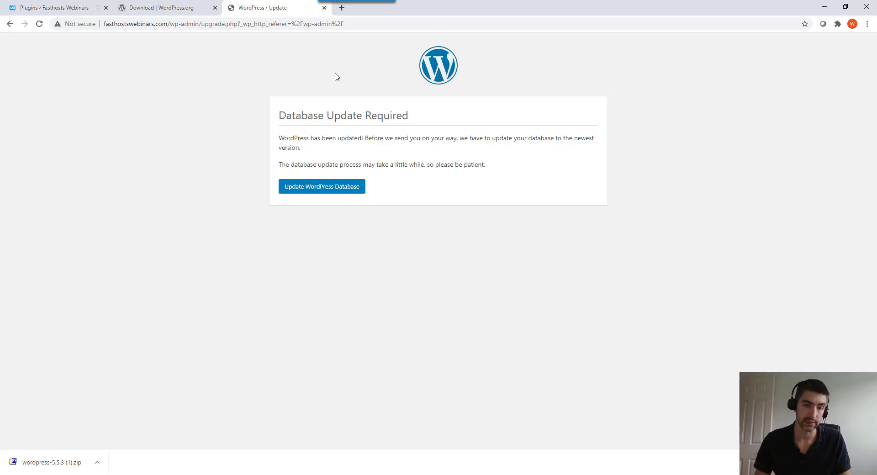
Run the WordPress database update, then log in with the admin account's saved username and password.
{"action": "left_click", "coordinate": [341, 191]}
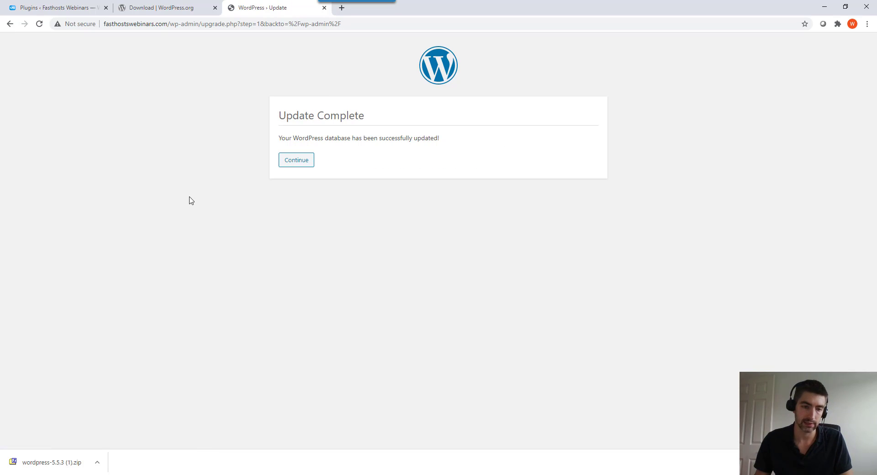
{"action": "left_click", "coordinate": [298, 165]}
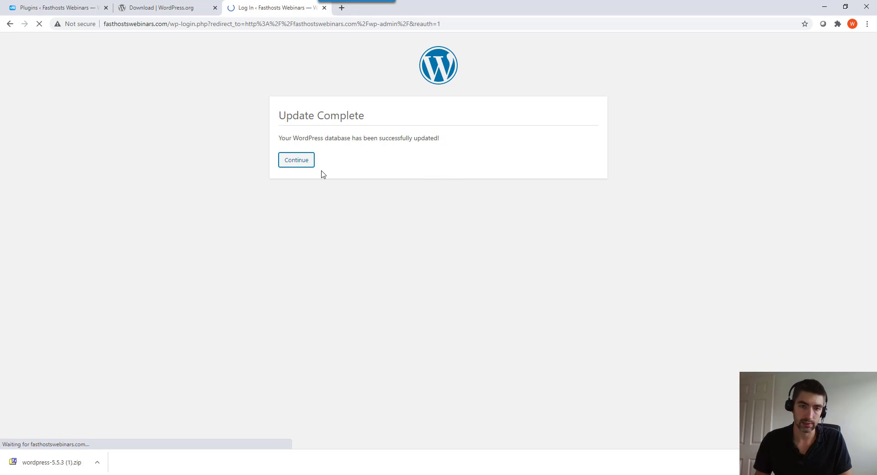
{"action": "left_click", "coordinate": [409, 184]}
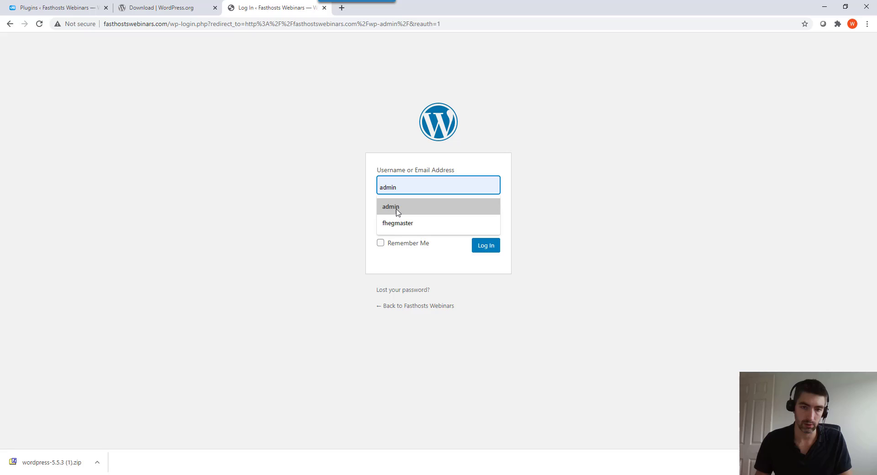
{"action": "left_click", "coordinate": [404, 209]}
{"action": "left_click", "coordinate": [401, 222]}
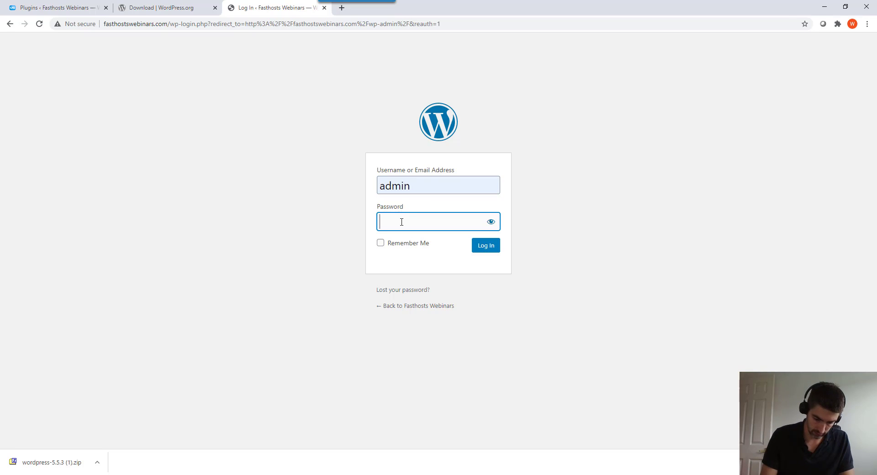
{"action": "type", "text": "••••••••••"}
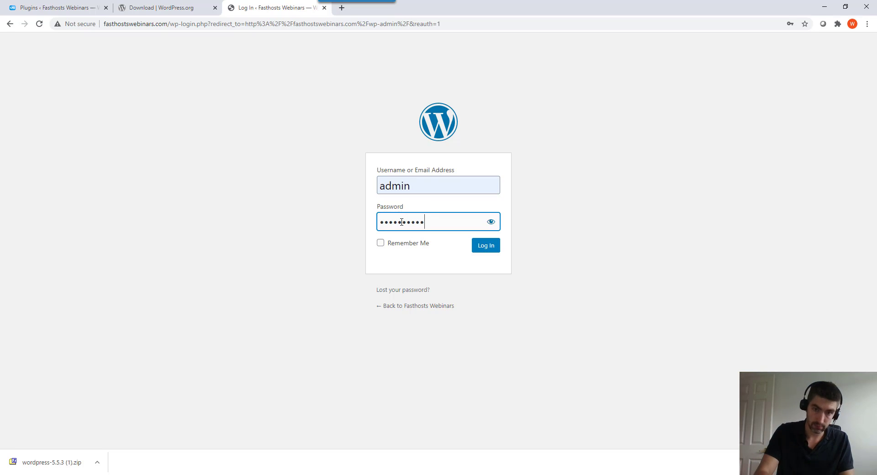
{"action": "type", "text": "•"}
{"action": "key", "text": "Return"}
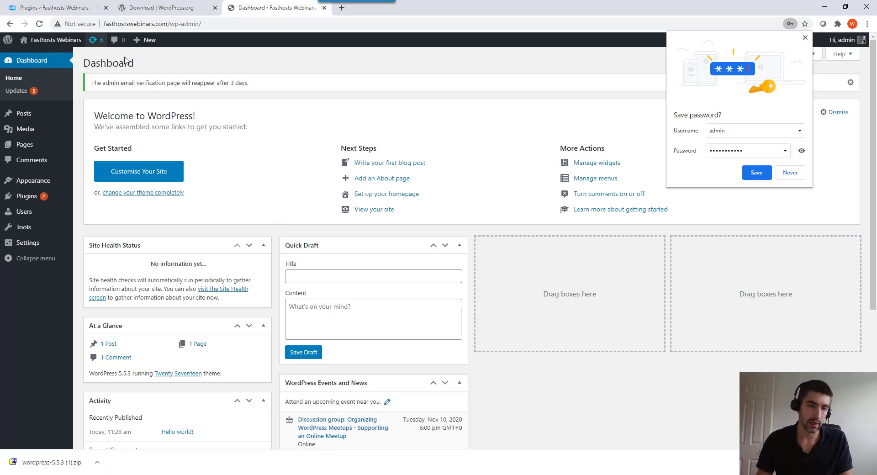
Check Dashboard > Updates, then bulk-activate both Akismet Anti-Spam and Hello Dolly on the Plugins page.
{"action": "left_click", "coordinate": [16, 91]}
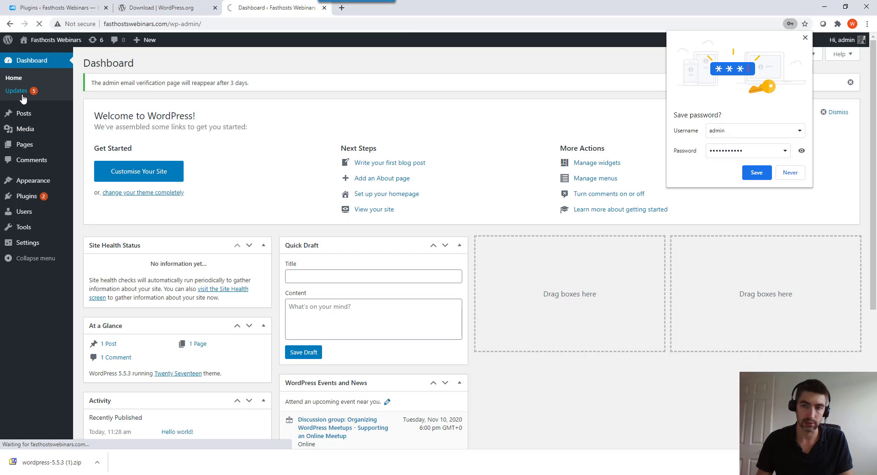
{"action": "left_click", "coordinate": [806, 37]}
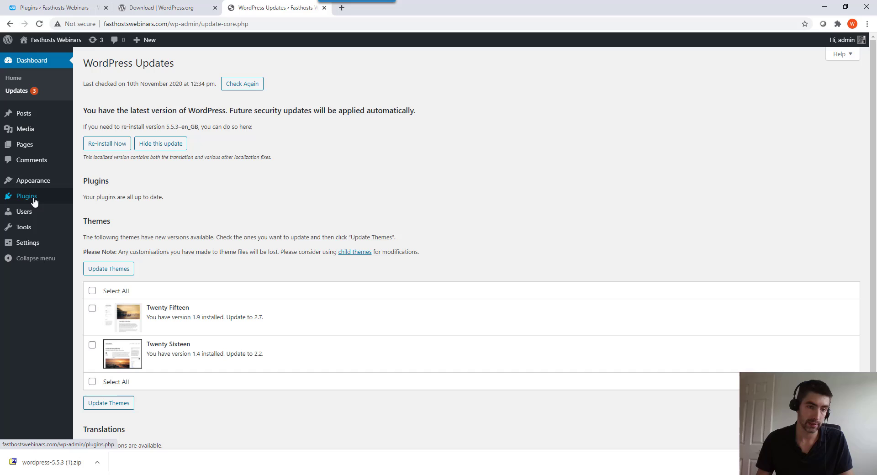
{"action": "left_click", "coordinate": [63, 197]}
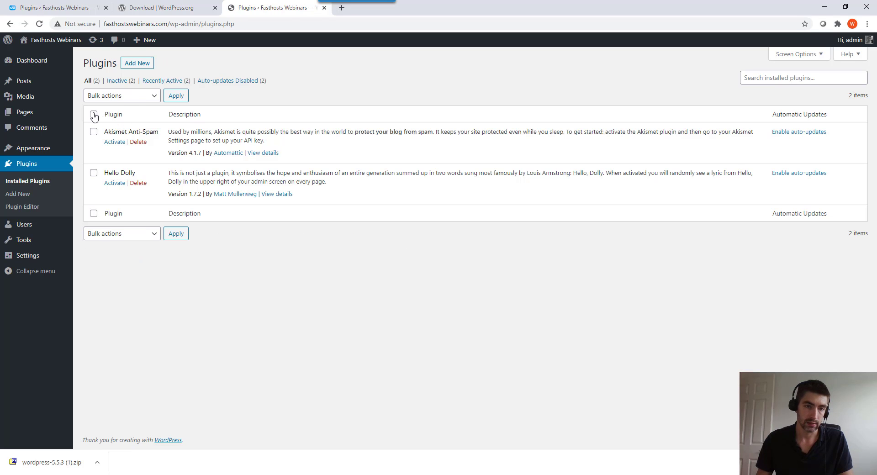
{"action": "left_click", "coordinate": [94, 114]}
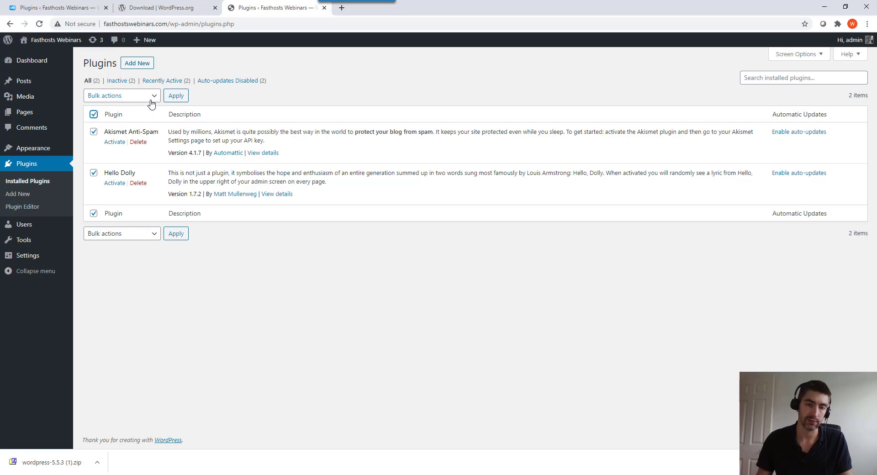
{"action": "left_click", "coordinate": [152, 103]}
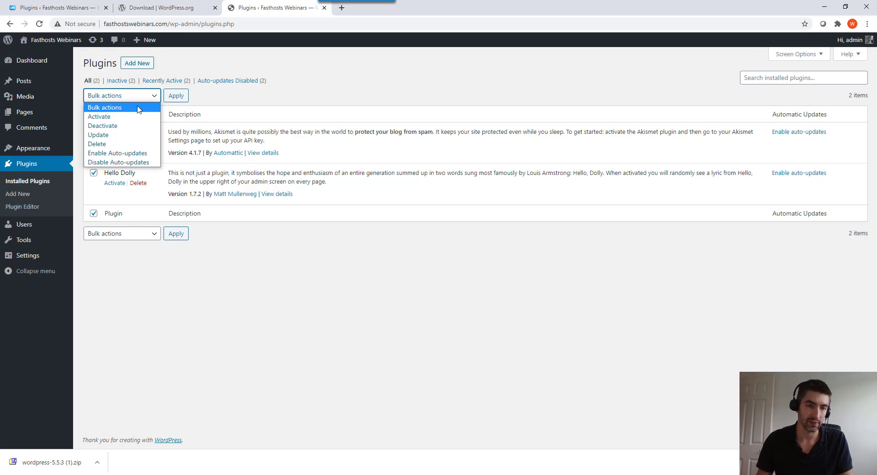
{"action": "left_click", "coordinate": [122, 117]}
{"action": "left_click", "coordinate": [176, 98]}
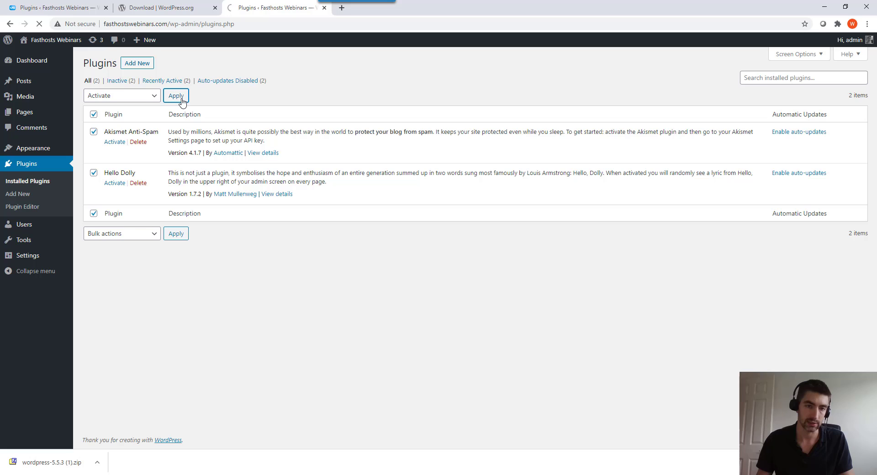